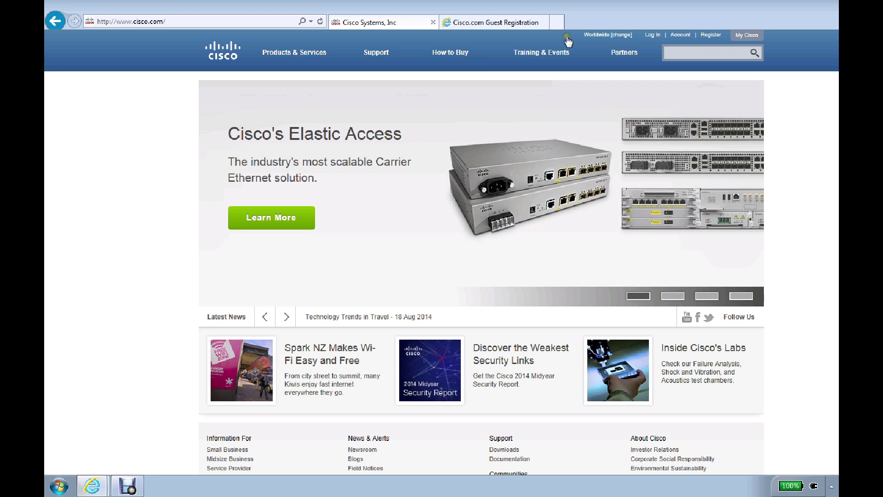
Bring up the Cisco.com Guest Registration form from its browser tab
click(506, 22)
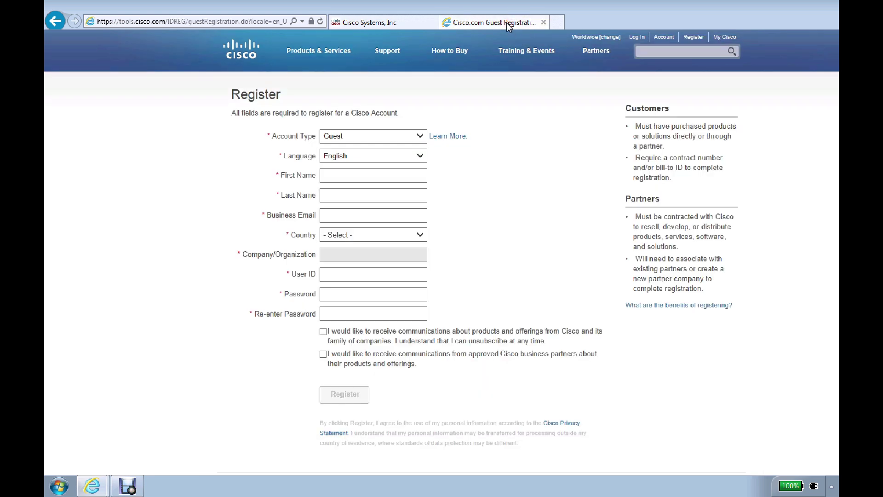
Change Account Type to Partner to load the full form, then begin the business email
click(360, 136)
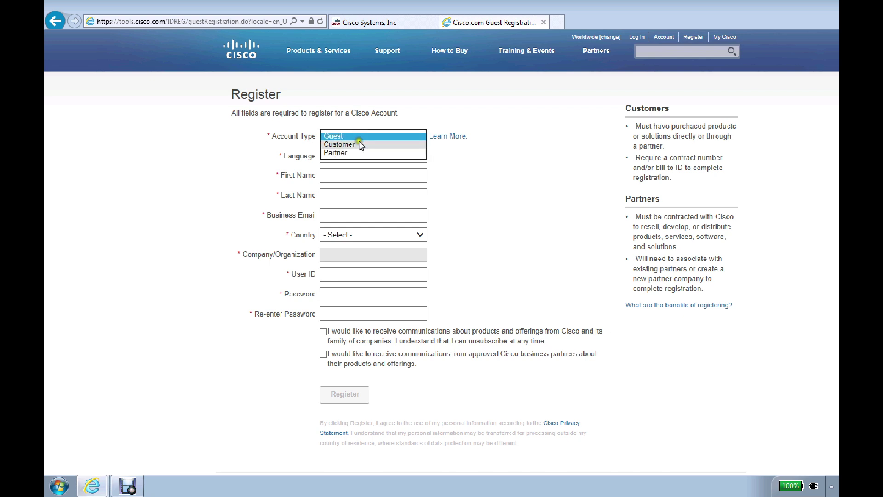
click(357, 152)
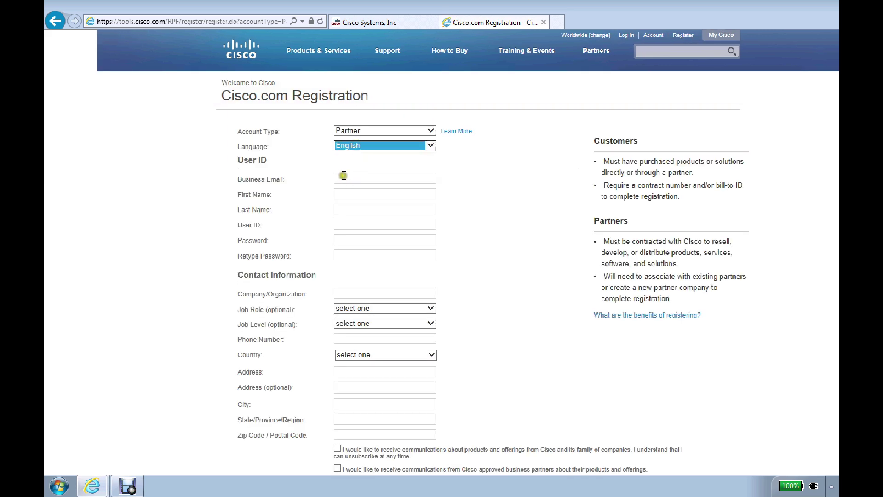
click(343, 178)
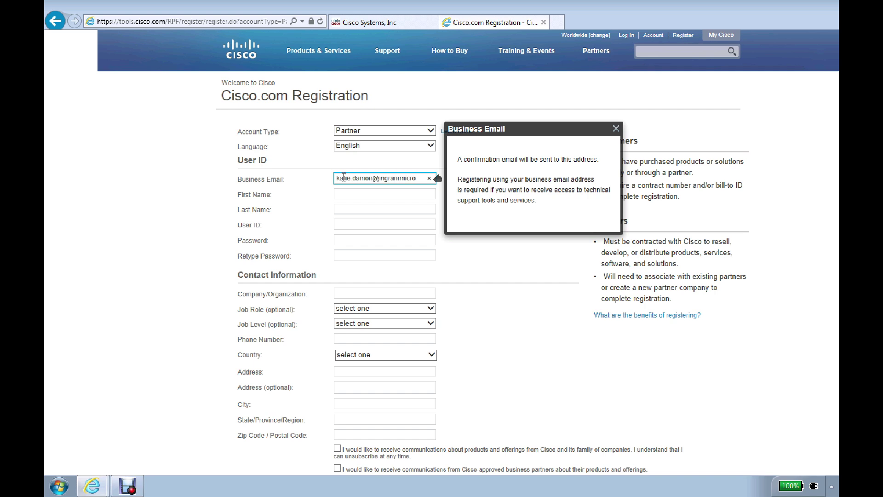
text(.com)
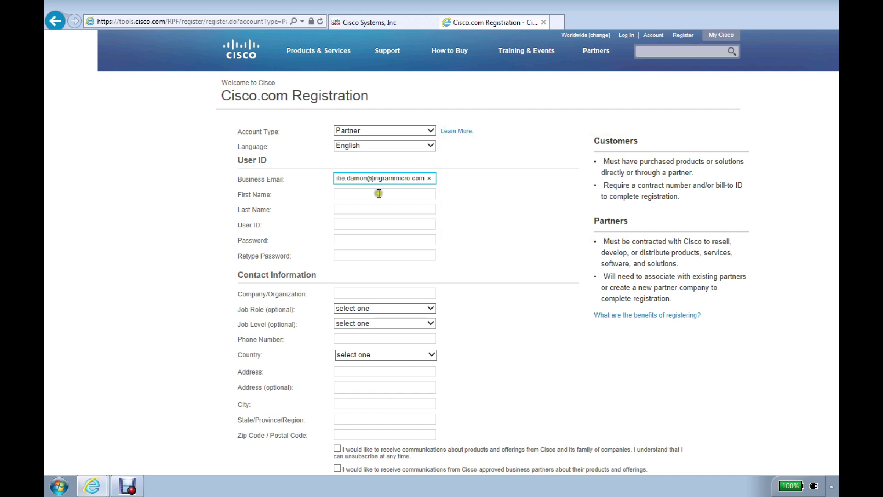
Enter first name, last name, an edited user ID and a matching password
click(379, 193)
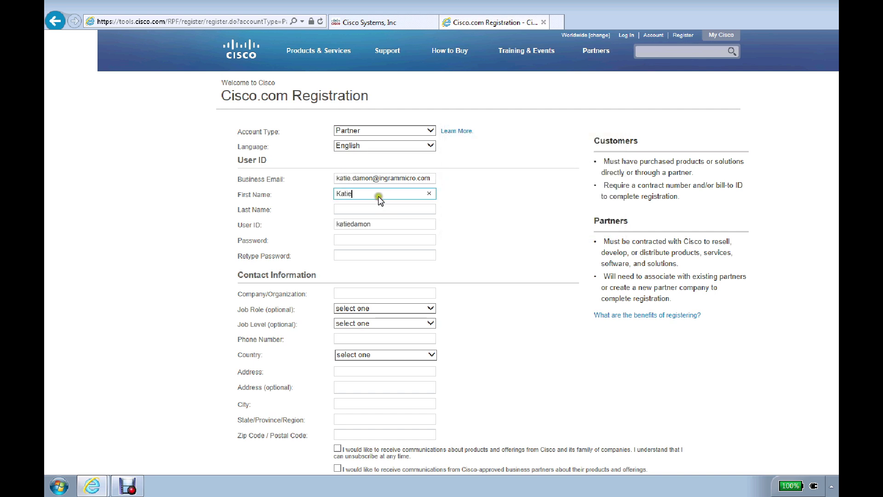
click(379, 206)
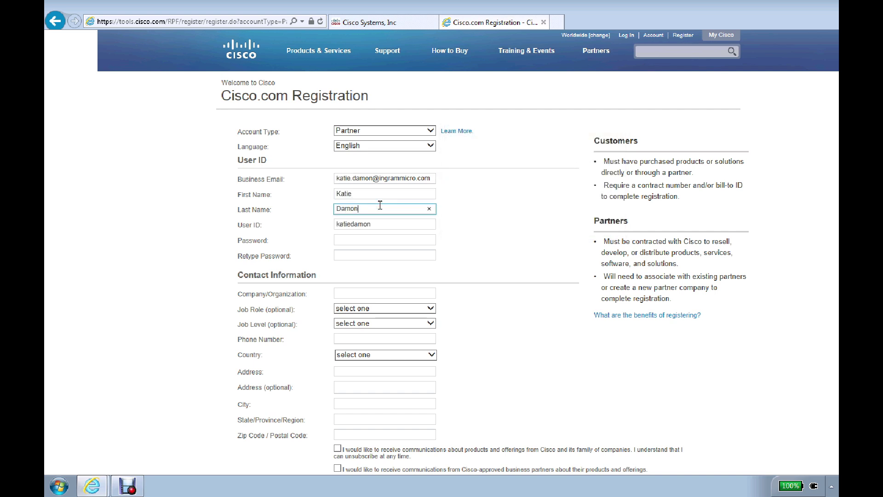
click(380, 223)
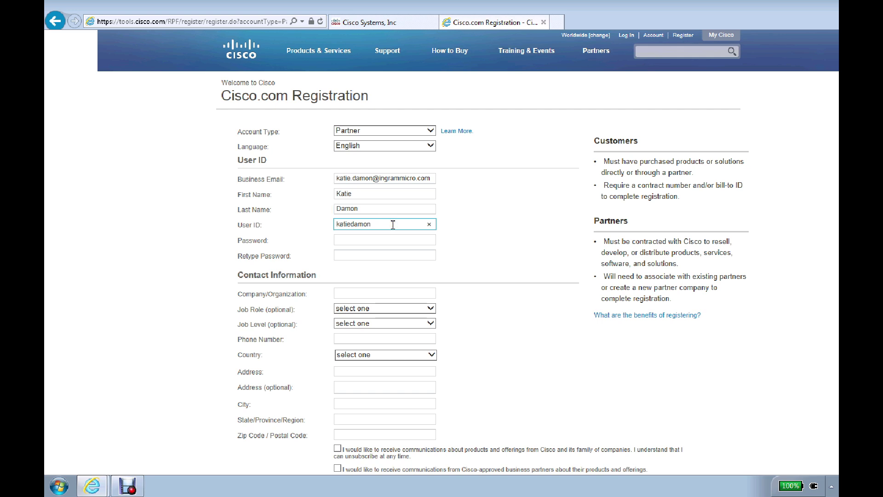
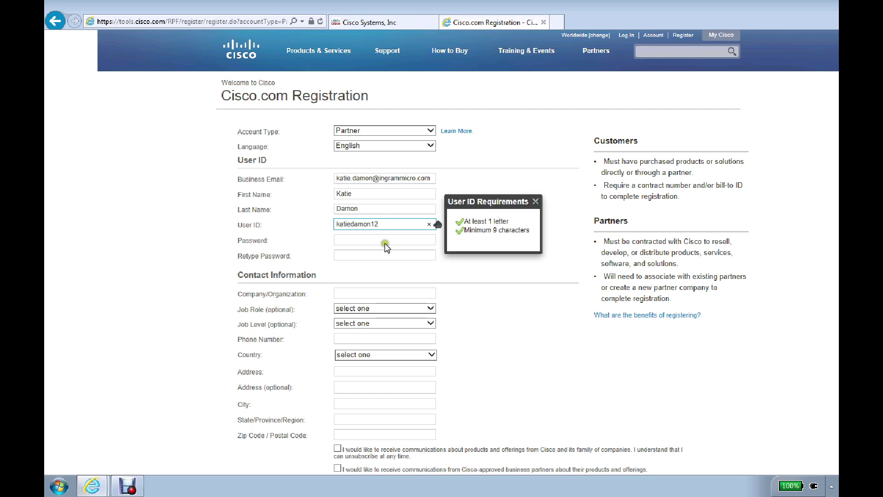
click(384, 241)
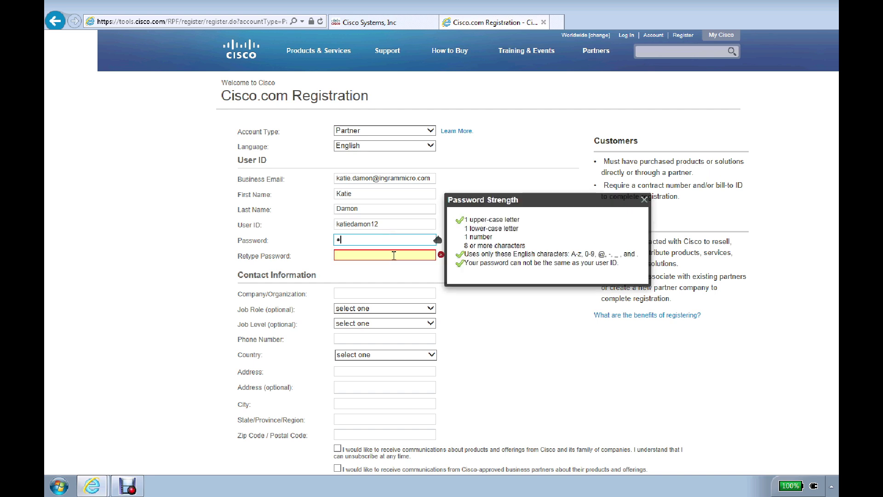
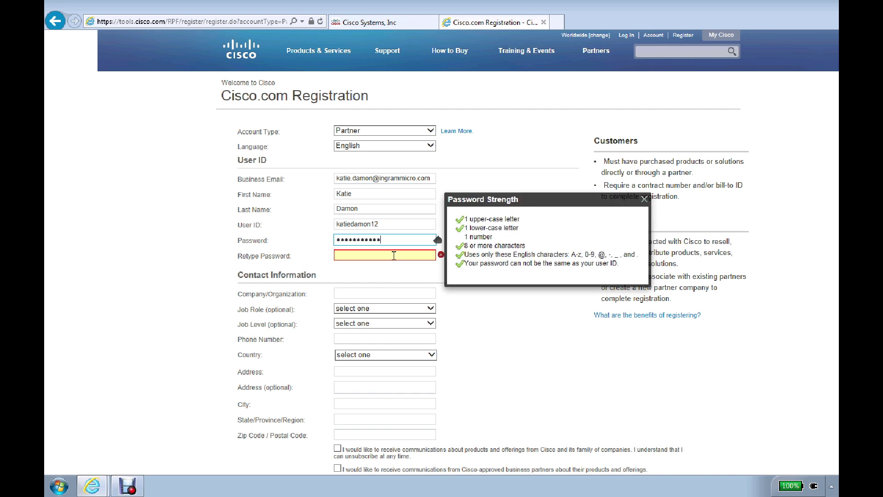
click(393, 255)
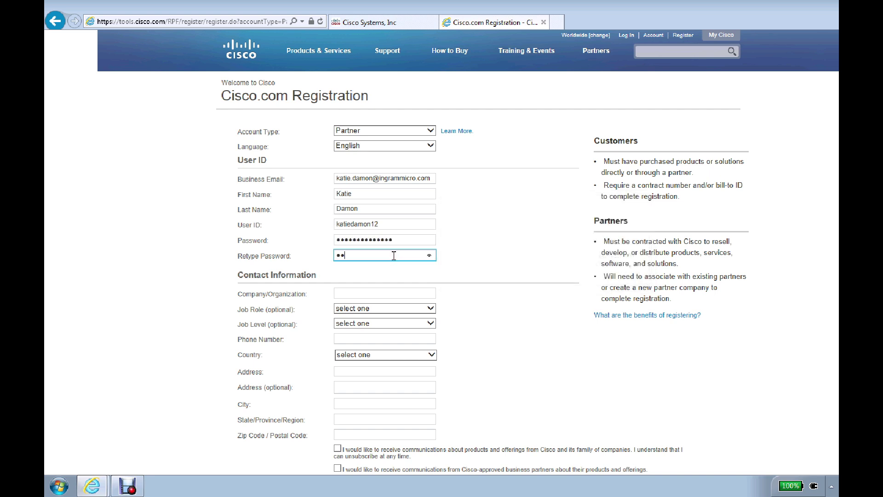
text(tie)
click(384, 293)
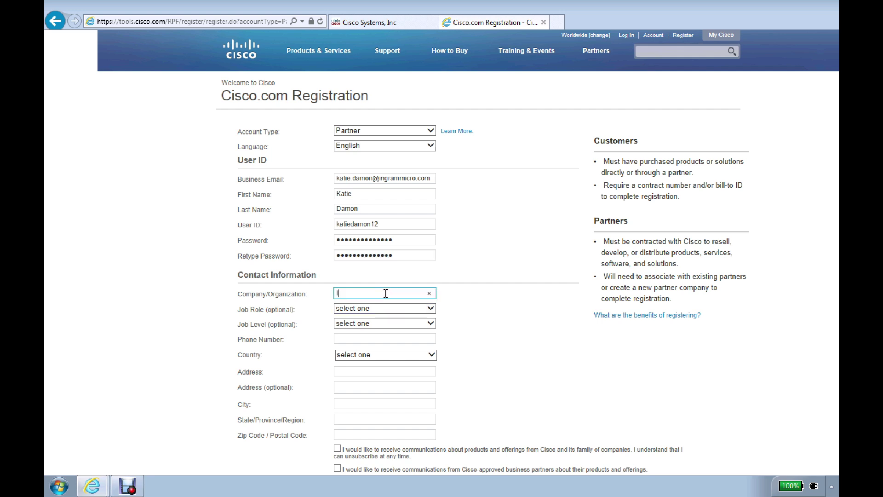
text(ngram Micro)
Leave the job role list unchosen and enter the phone number
click(383, 309)
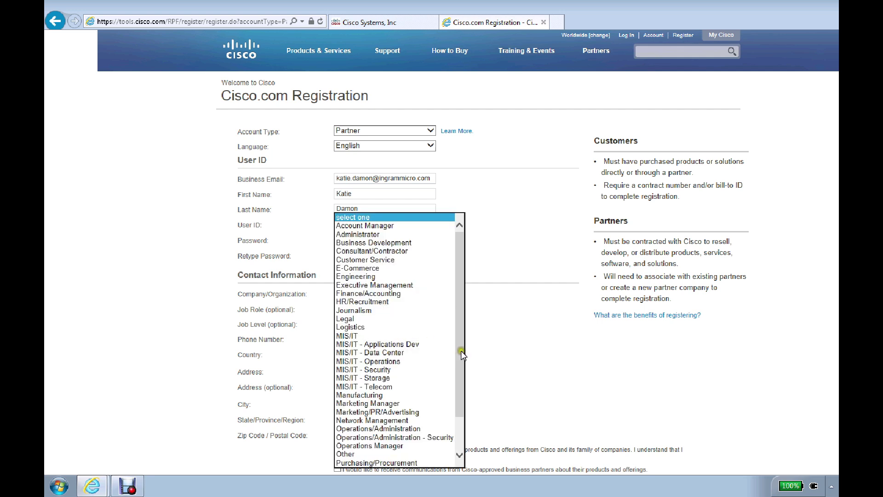
click(478, 318)
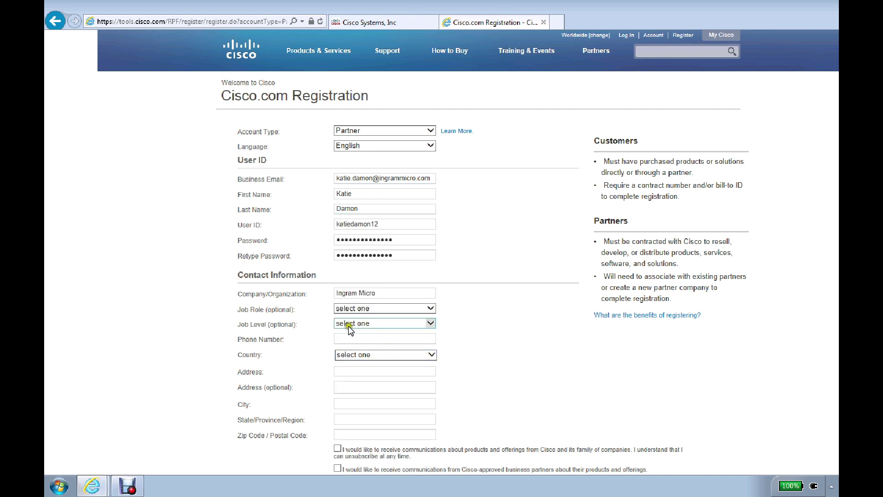
click(356, 337)
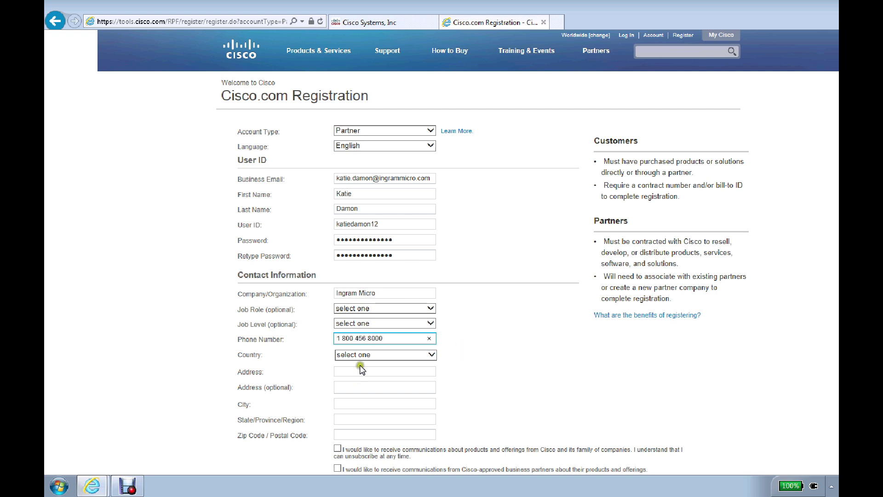
Set the Country to UNITED STATES
click(427, 355)
key(u)
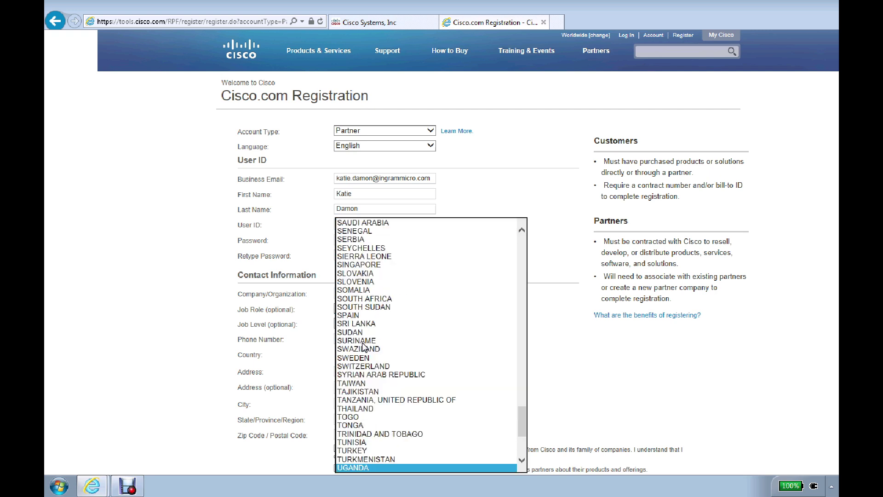
key(Down)
key(Down)
key(Down)
key(Down)
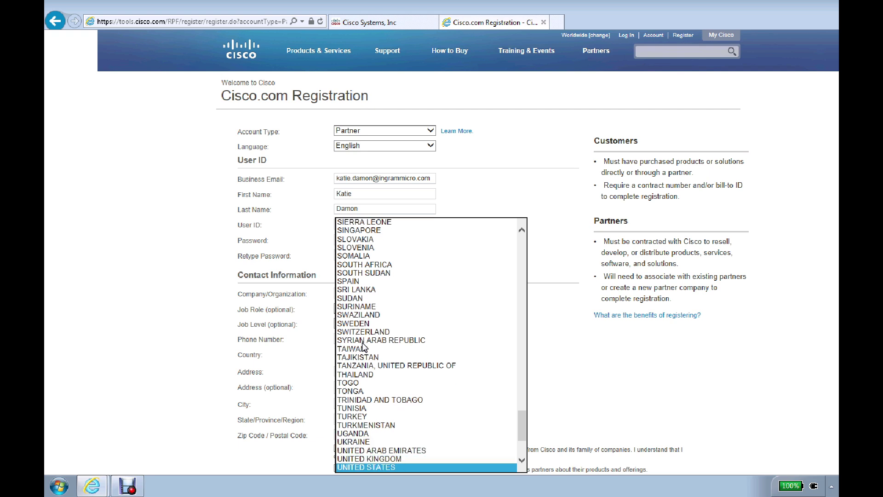
key(Return)
click(365, 372)
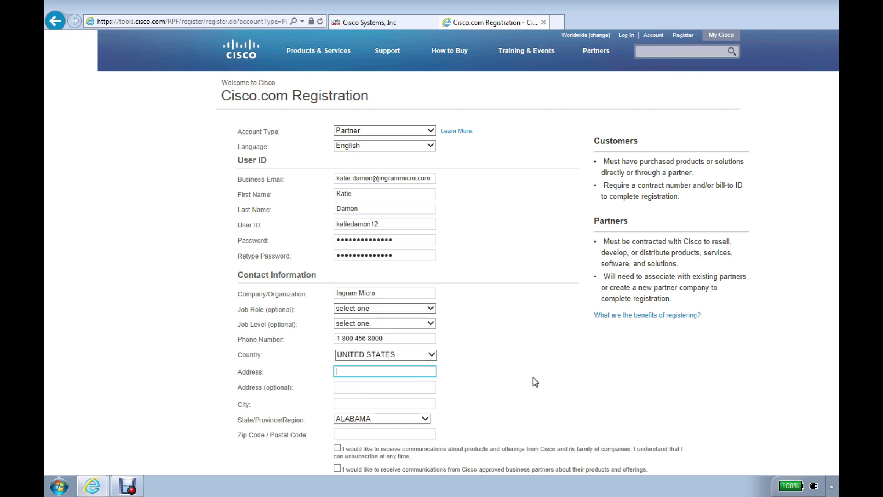
click(344, 405)
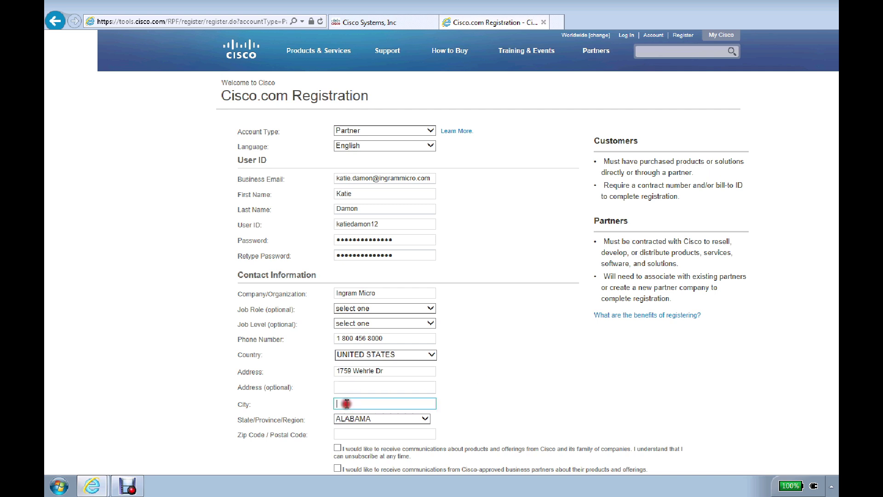
text(W)
text(le)
key(Tab)
text(n)
key(Down)
key(Down)
key(Down)
key(Down)
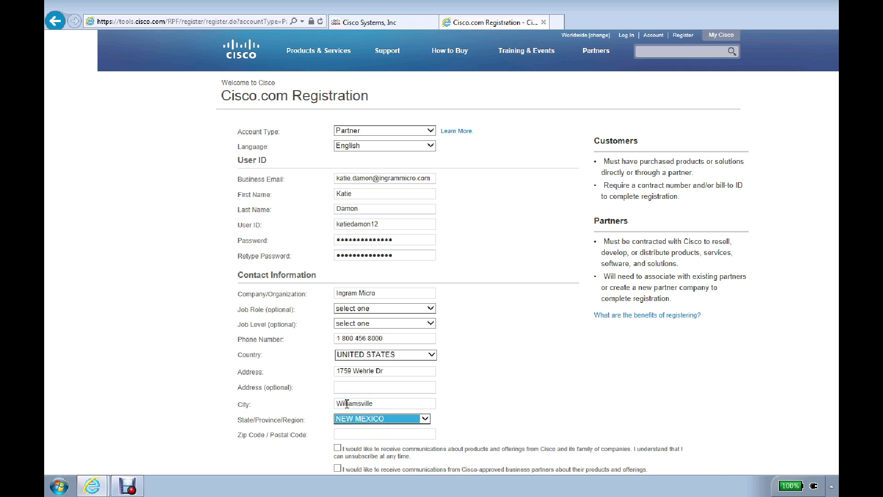
key(Down)
key(Tab)
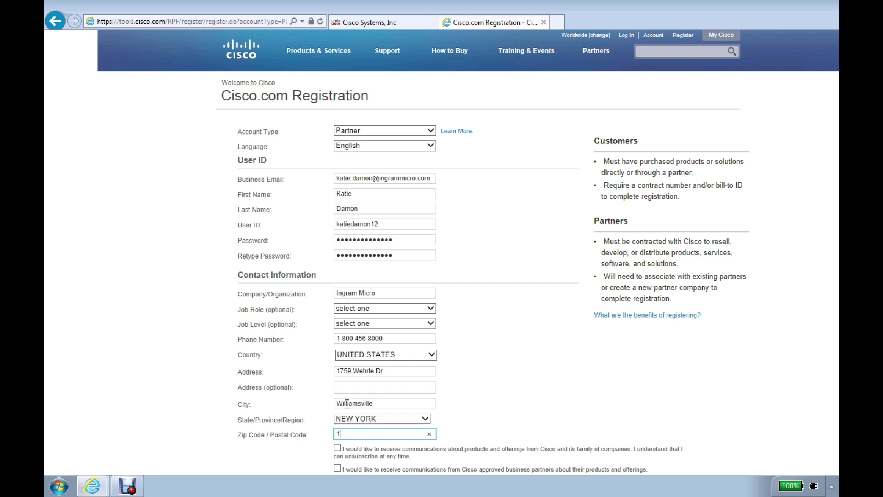
click(627, 408)
scroll(626, 409, down, 2)
scroll(628, 413, down, 3)
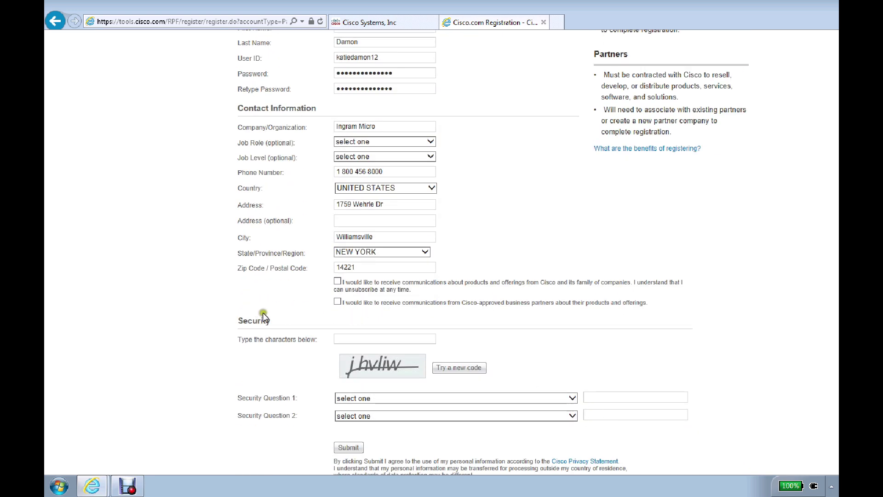
Tick both the Cisco and partner communication opt-in boxes, then begin the captcha
click(338, 281)
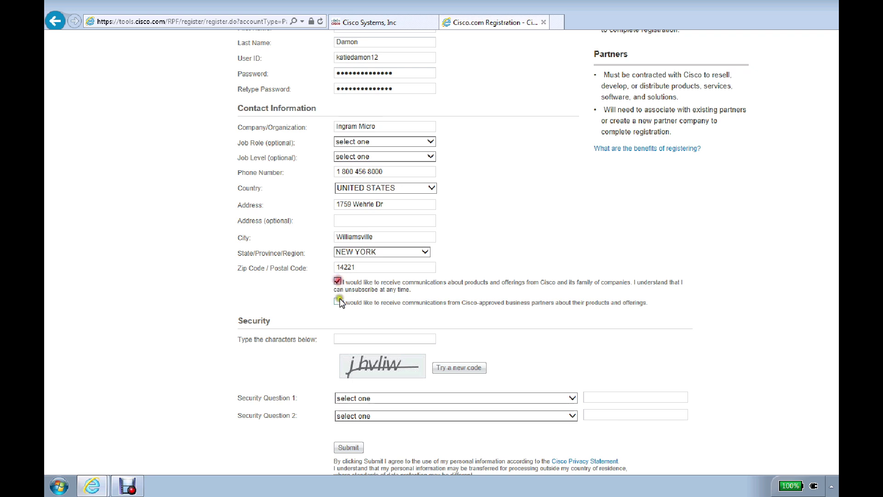
click(338, 302)
scroll(243, 284, down, 1)
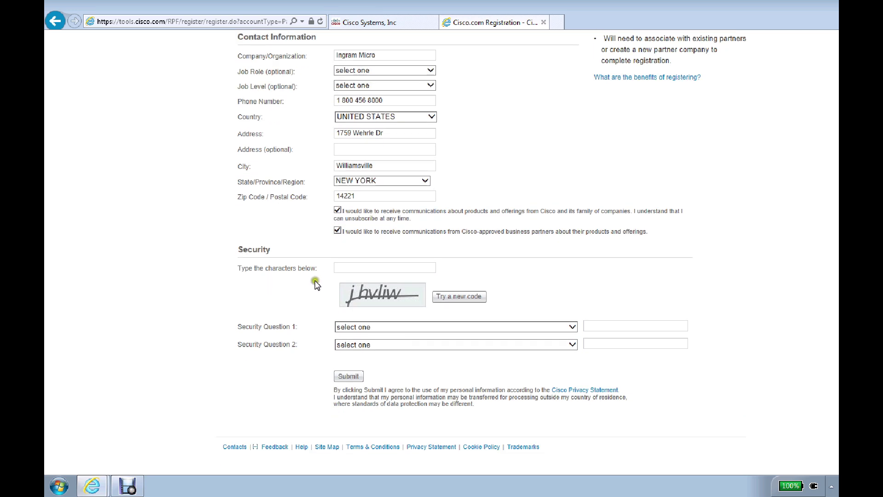
click(384, 268)
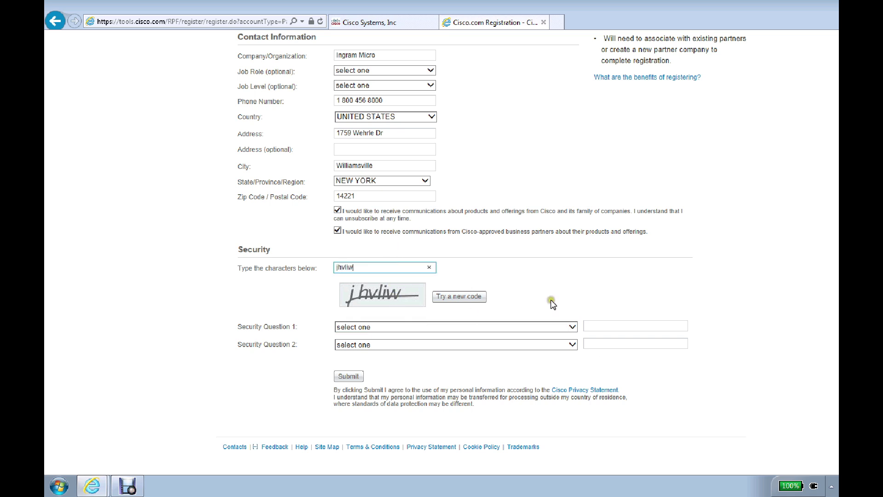
Choose the high school name and first vehicle security questions, then begin the first answer
click(573, 327)
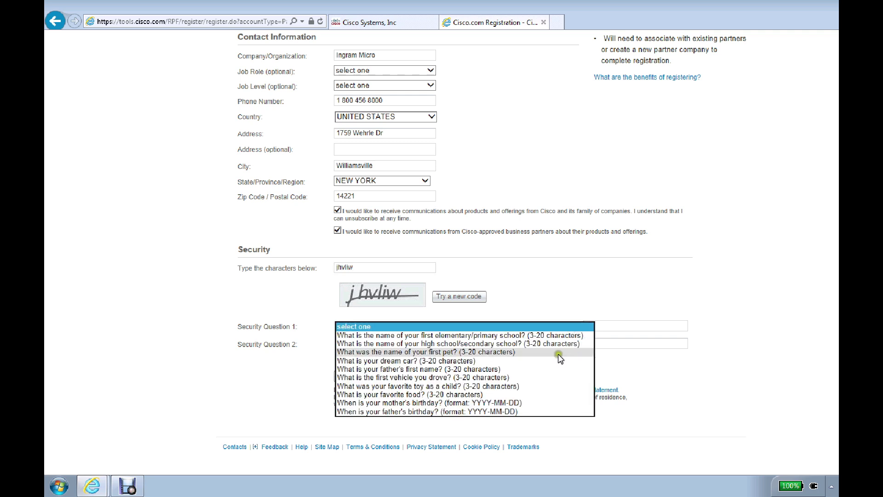
click(514, 344)
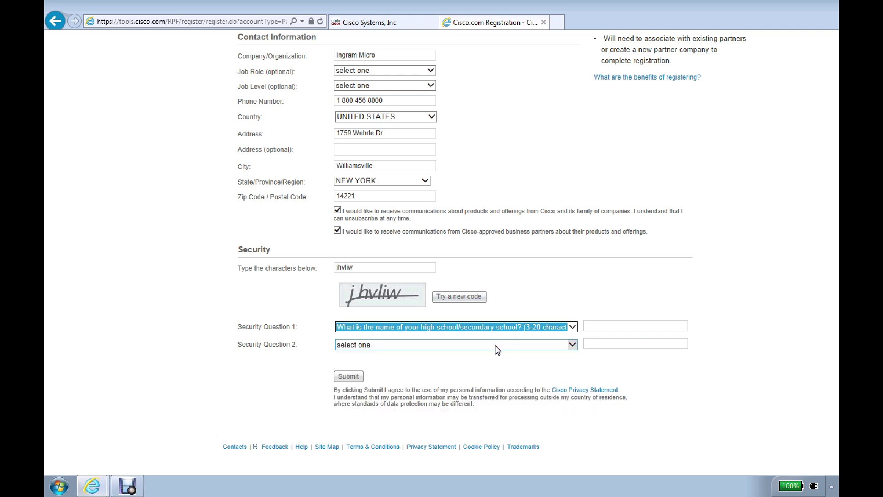
click(495, 345)
click(482, 395)
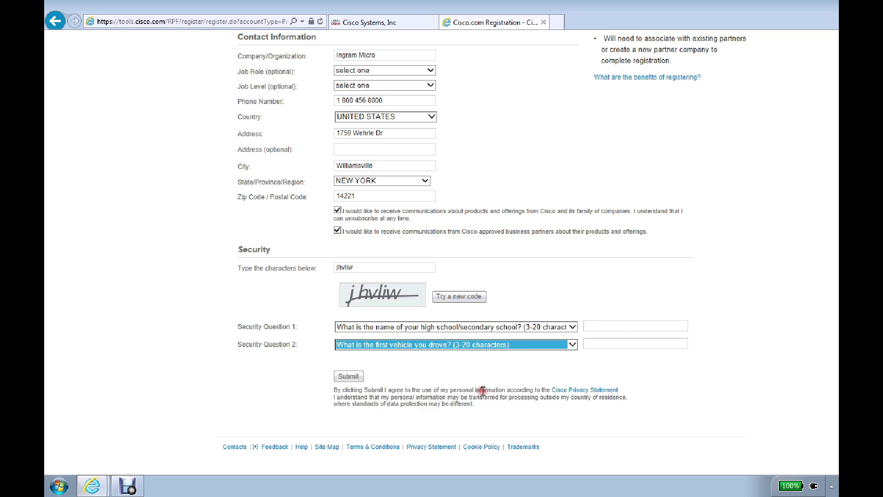
click(632, 326)
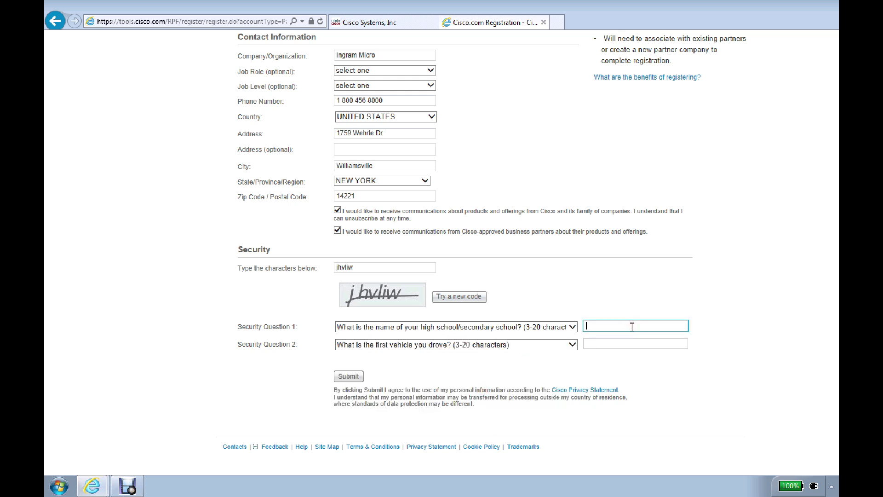